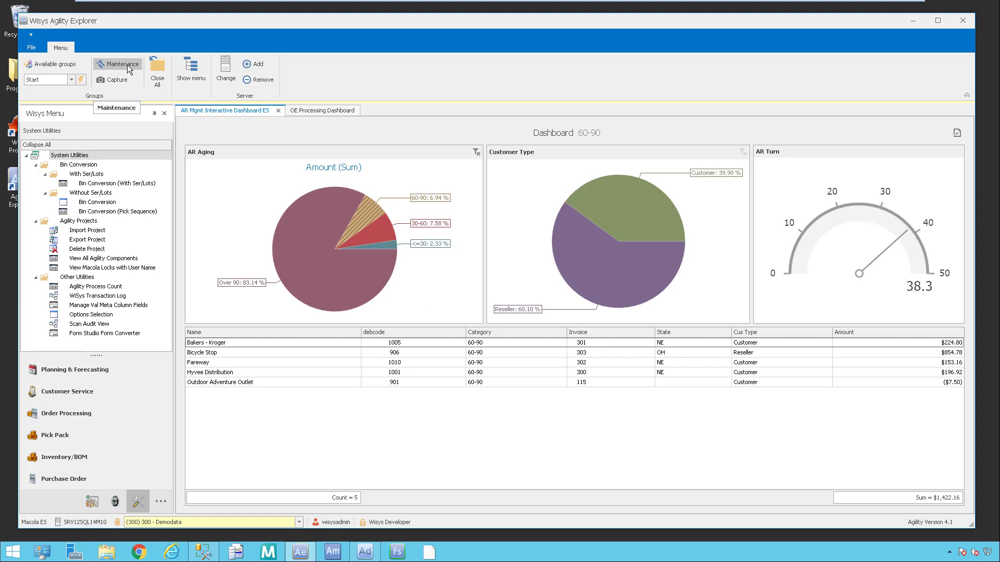
In Groups Maintenance, tick Start-up on the Start group's row.
left_click(123, 64)
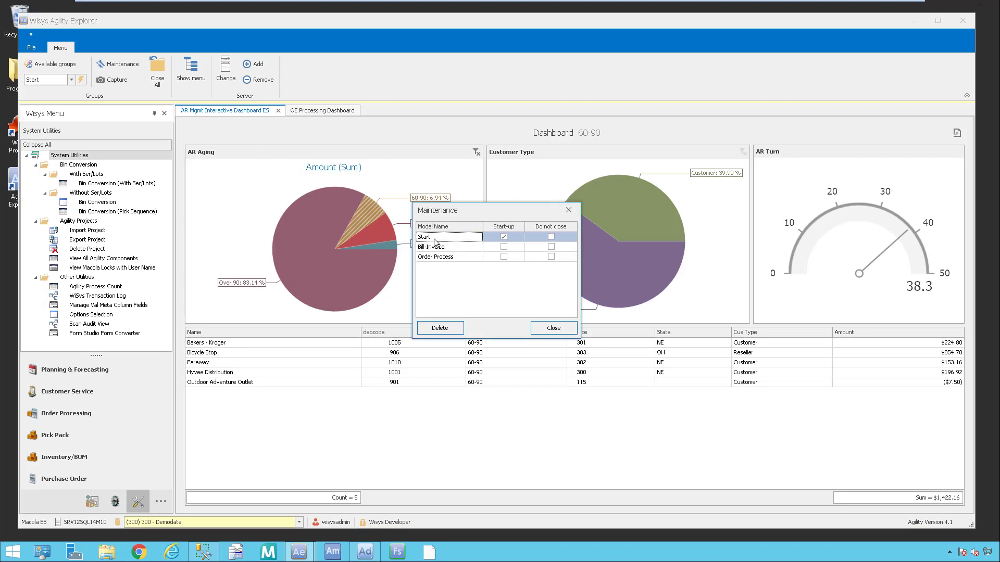
left_click(503, 237)
Close the group list and filter the AR Aging chart to 60-90 invoices.
left_click(555, 328)
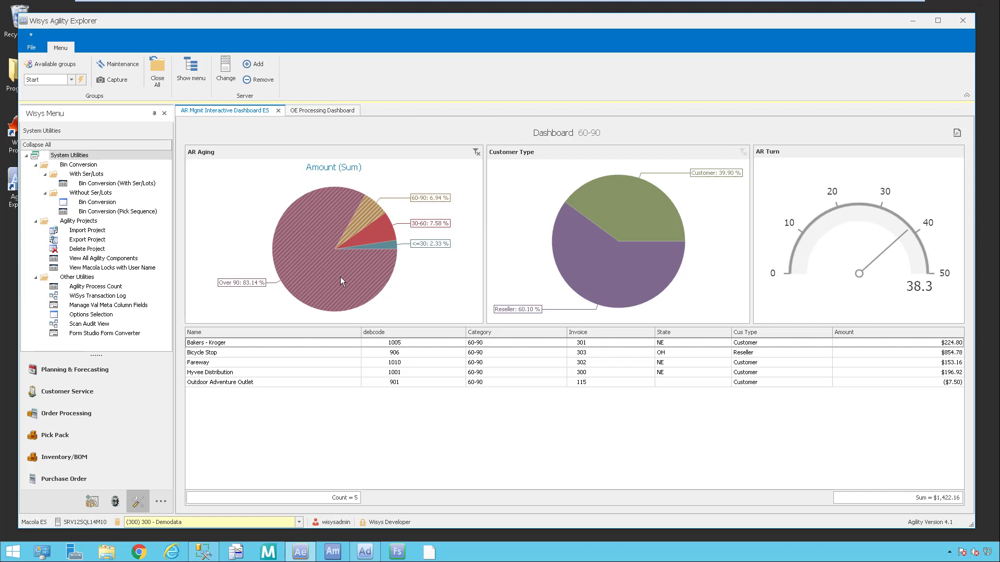
mouse_move(334, 301)
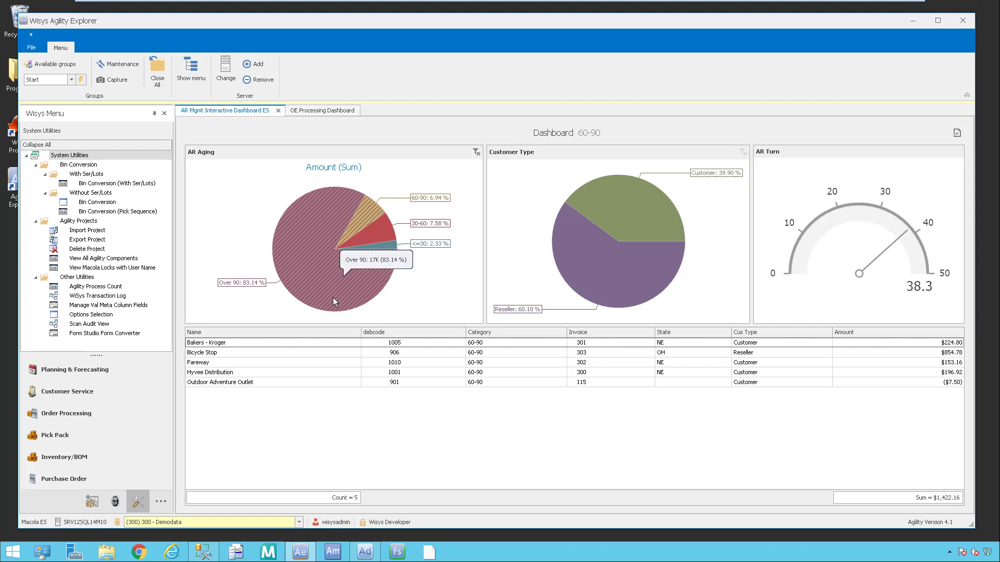
left_click(326, 224)
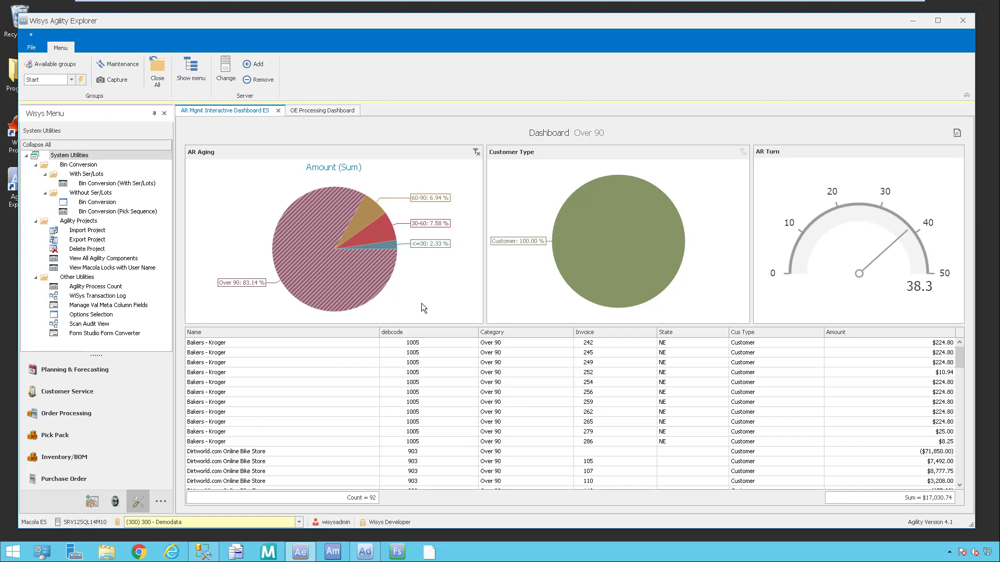
left_click(384, 230)
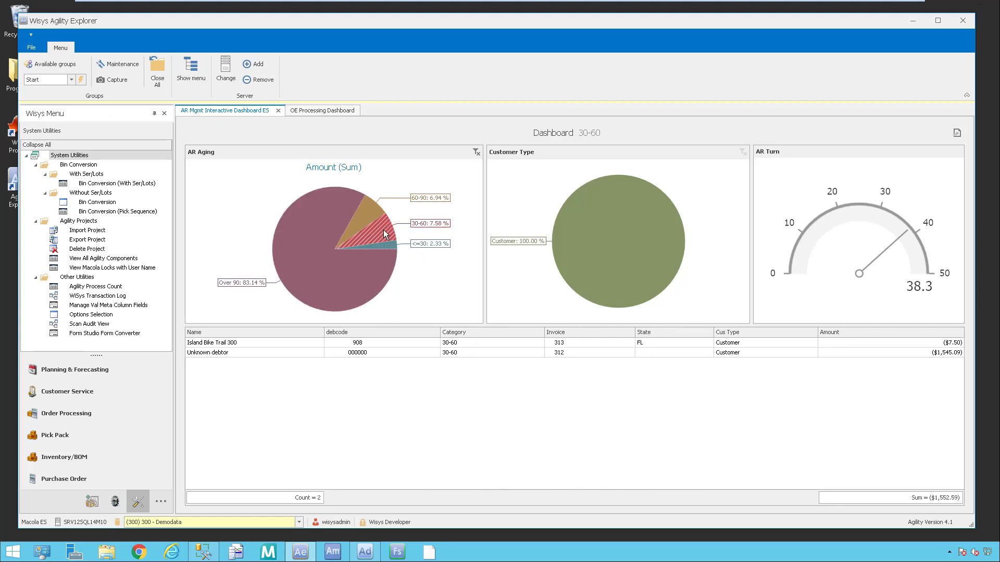
left_click(362, 217)
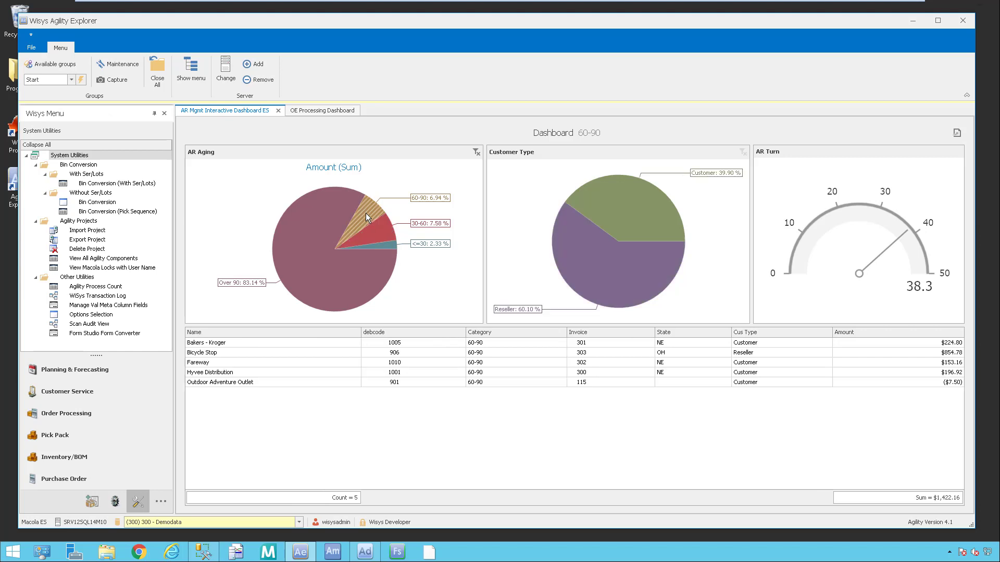
Limit results to Customer-type customers at 60-90 aging and select the Bakers - Kroger row.
left_click(632, 201)
mouse_move(623, 263)
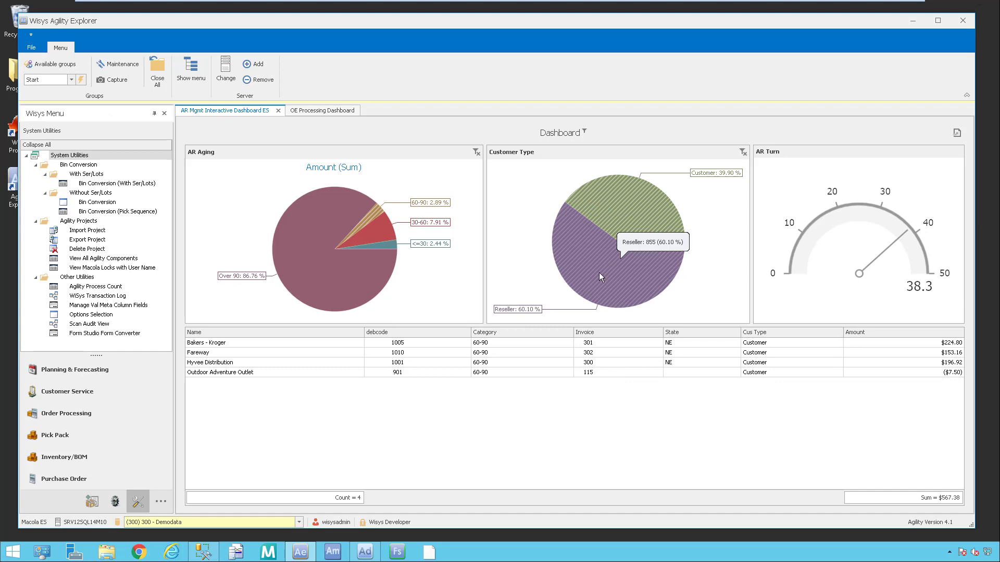
left_click(579, 273)
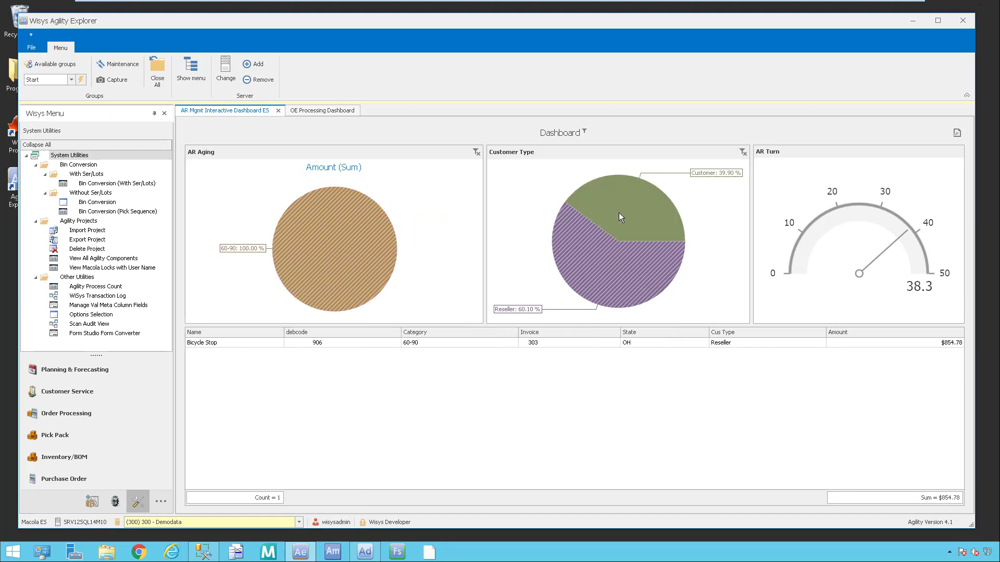
left_click(622, 207)
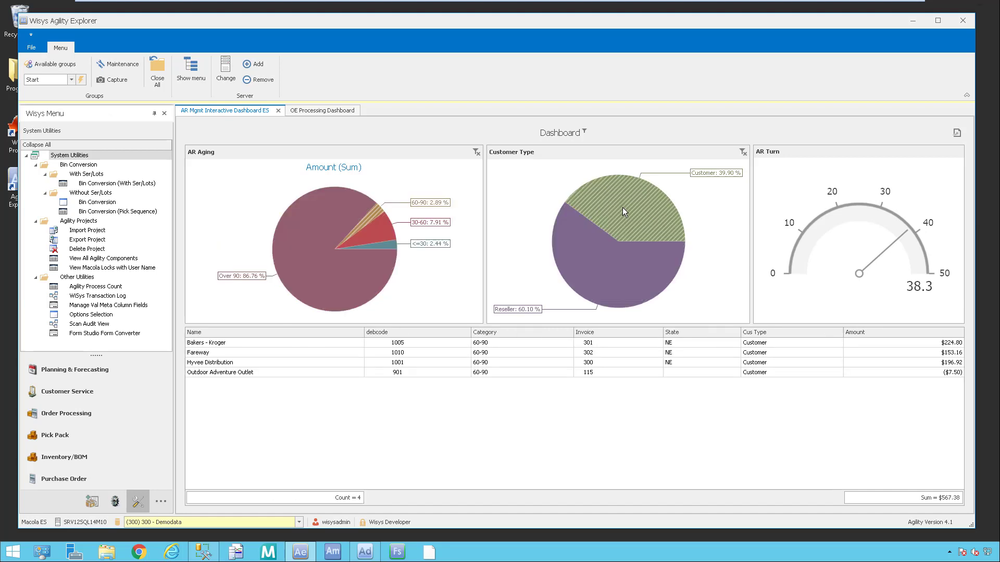
left_click(379, 224)
left_click(377, 212)
left_click(283, 341)
Open the Bakers - Kroger aging graph, enlarge its window, and select the order 215 invoice.
double_click(283, 341)
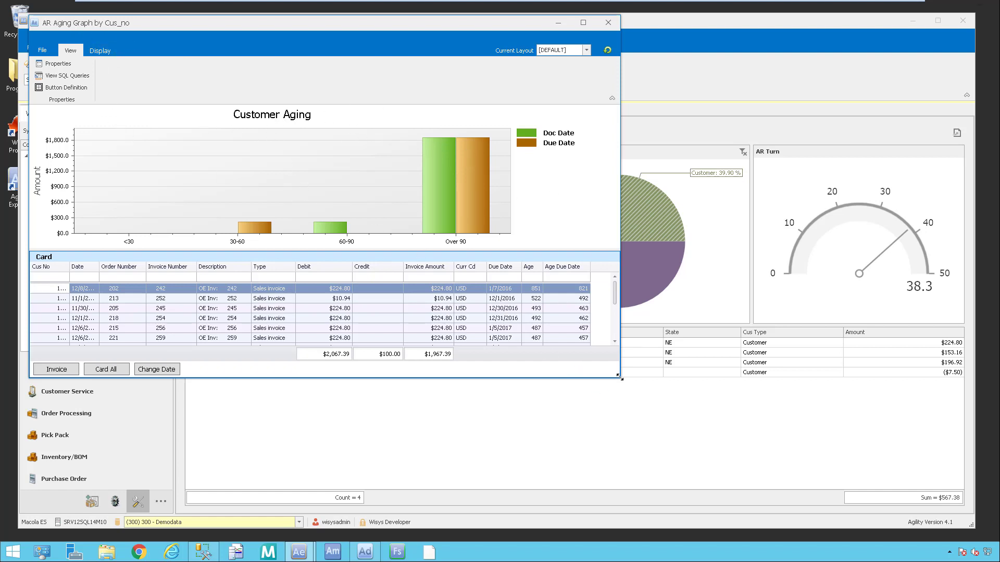
left_click_drag(619, 379, 645, 452)
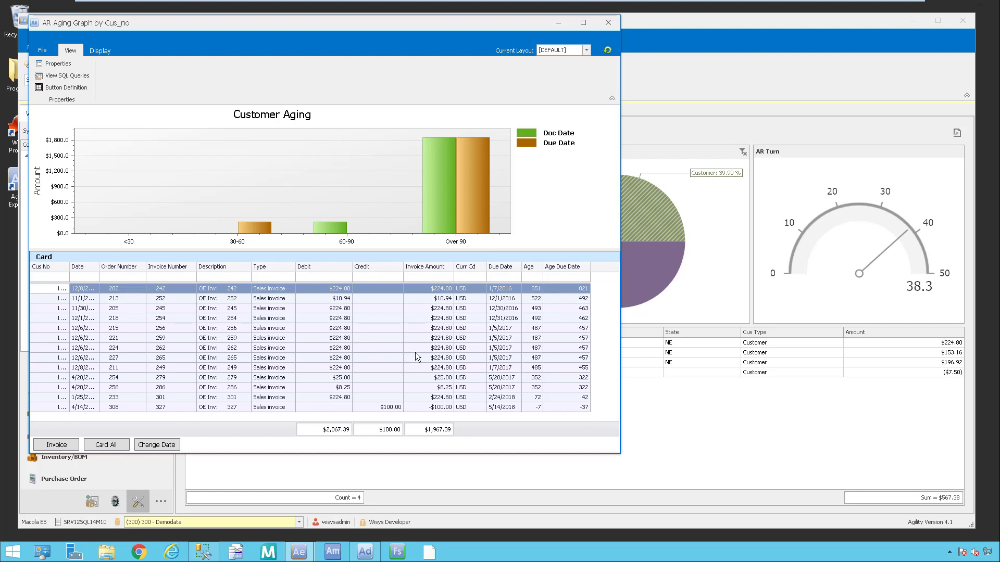
left_click(125, 338)
left_click(133, 328)
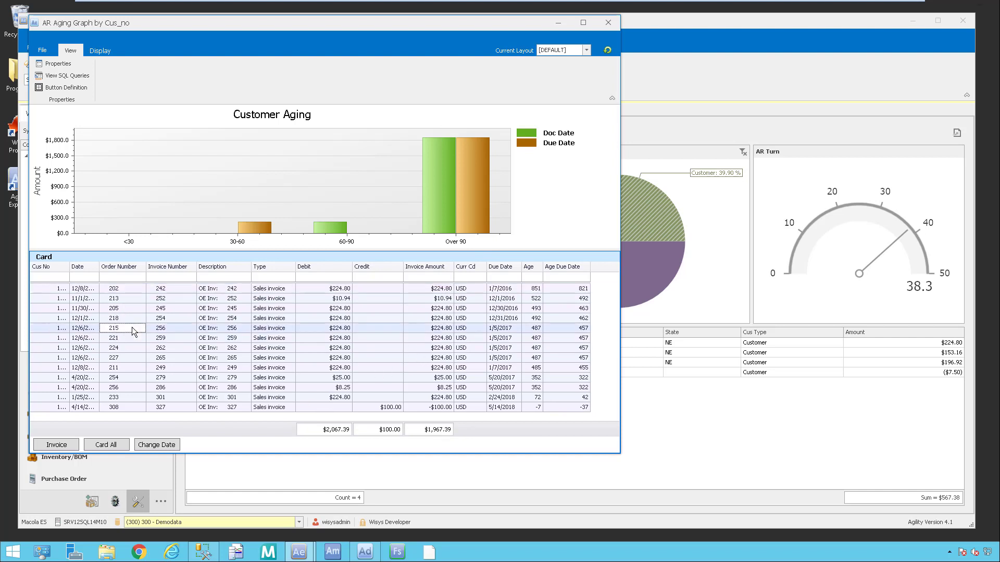
left_click(57, 445)
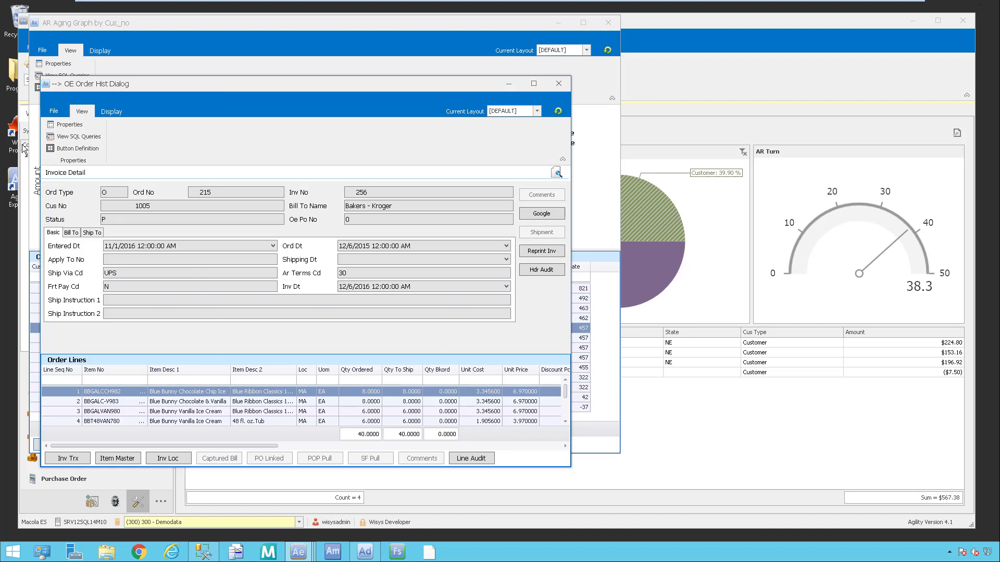
left_click(71, 233)
left_click(91, 233)
scroll(568, 400, "down", 1)
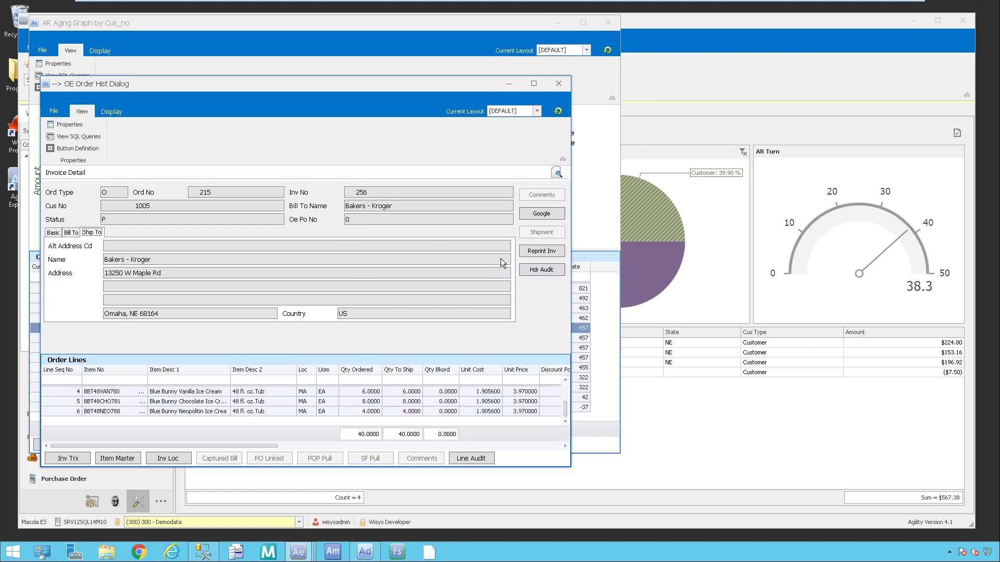
left_click(546, 255)
left_click(558, 85)
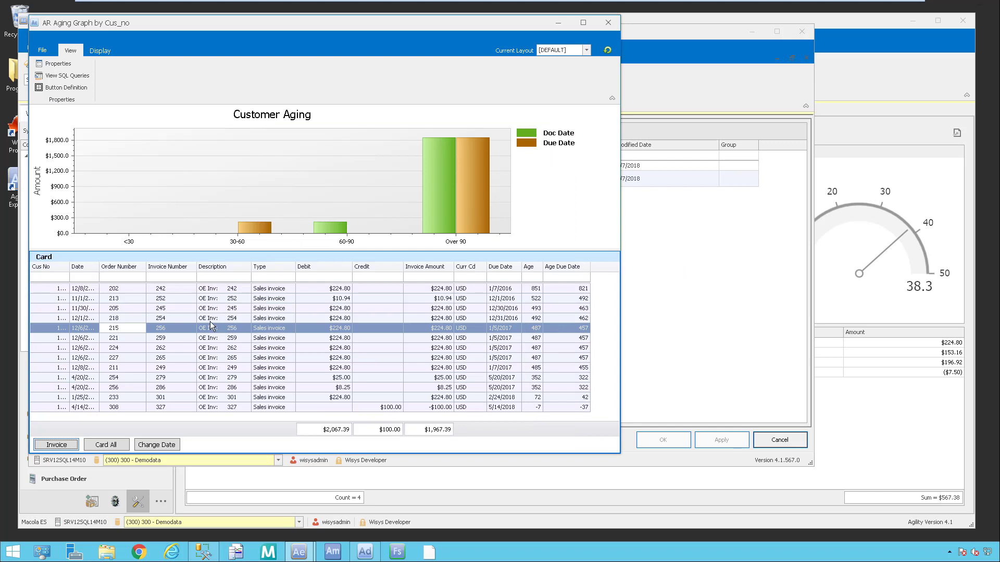
Select invoice 259, review the Excel export options, then close the aging window and minimize Design Studio.
left_click(183, 339)
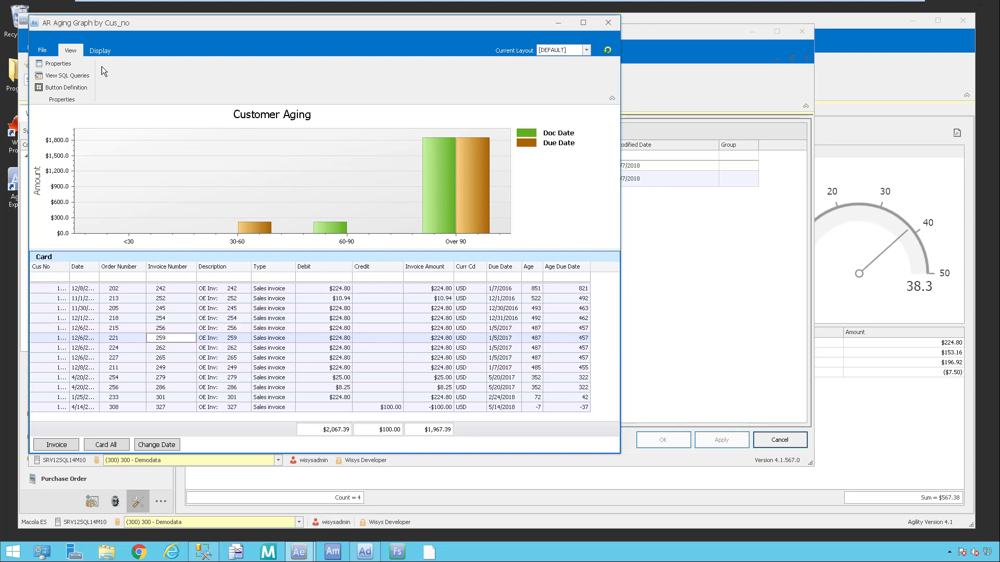
left_click(98, 51)
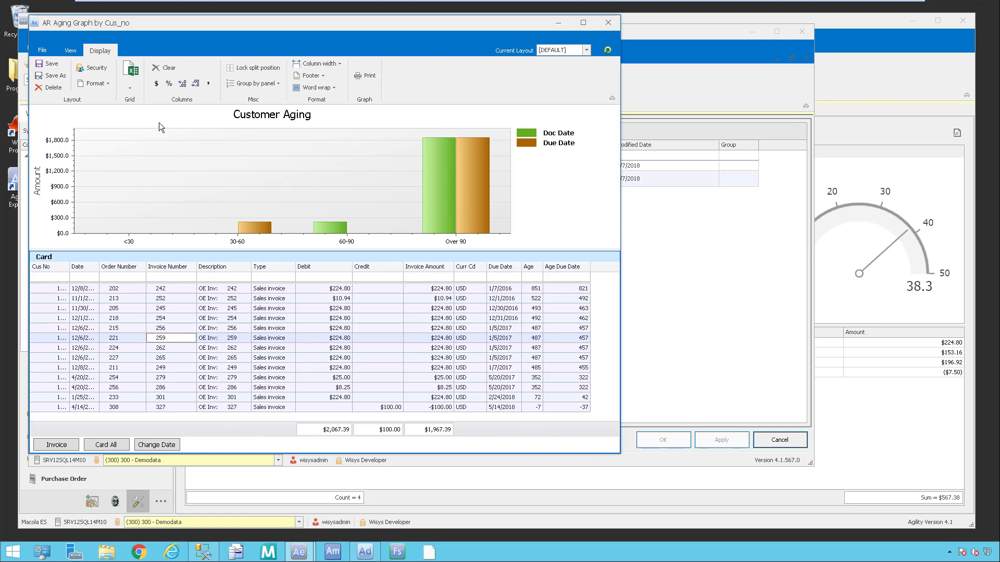
left_click(131, 88)
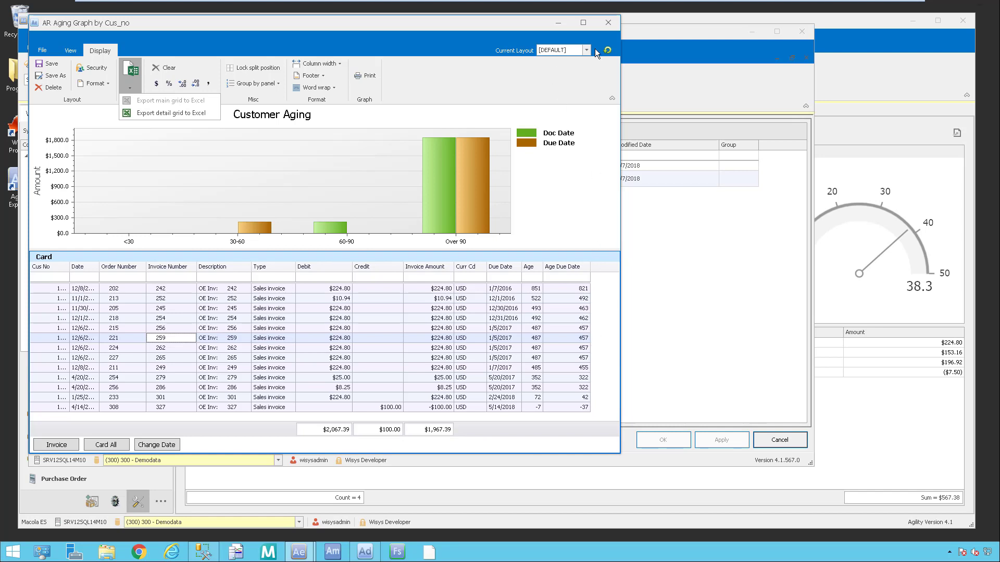
left_click(607, 23)
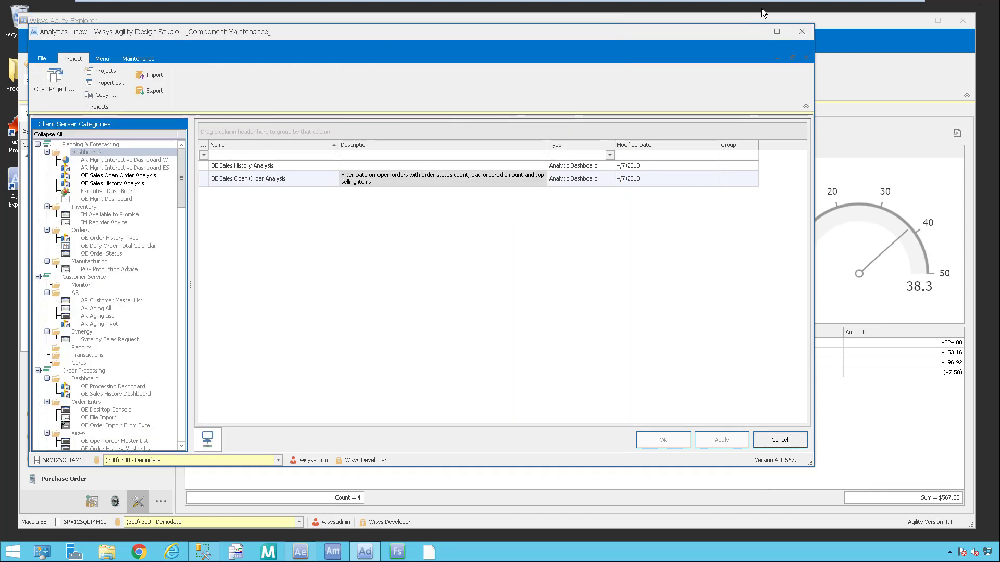
left_click(752, 31)
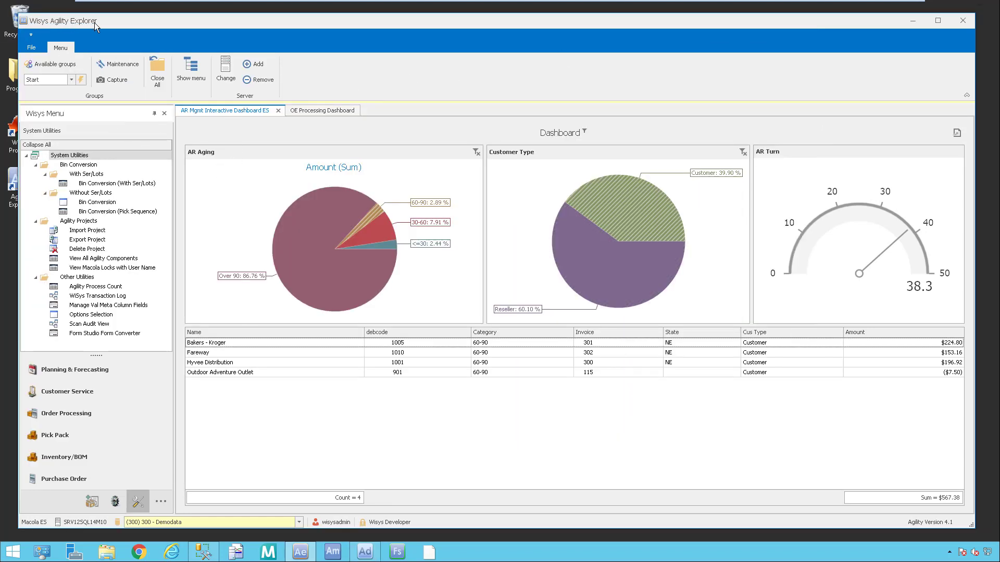
Switch to the OE Processing Dashboard and scroll through its order details.
left_click(332, 112)
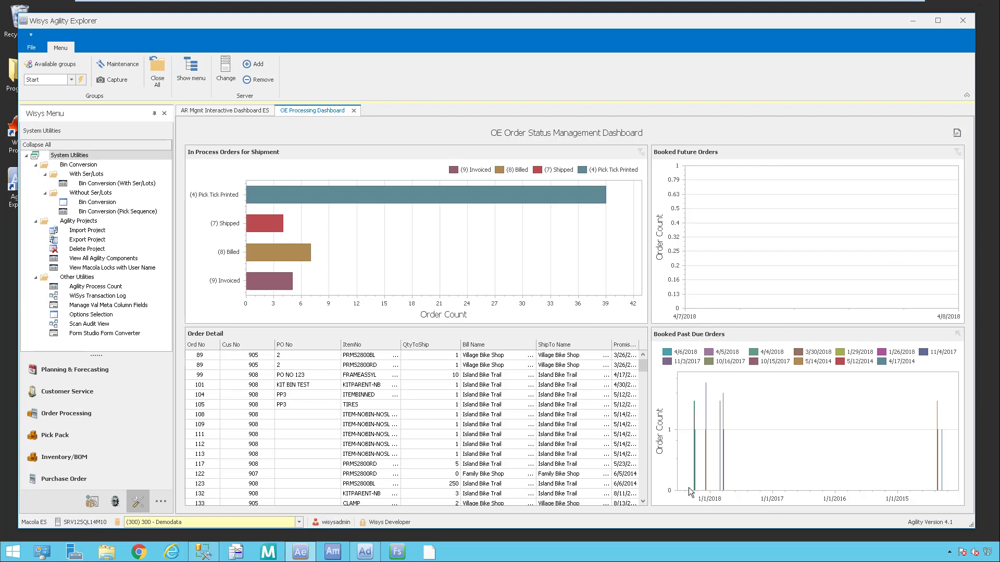
mouse_move(947, 476)
key("End")
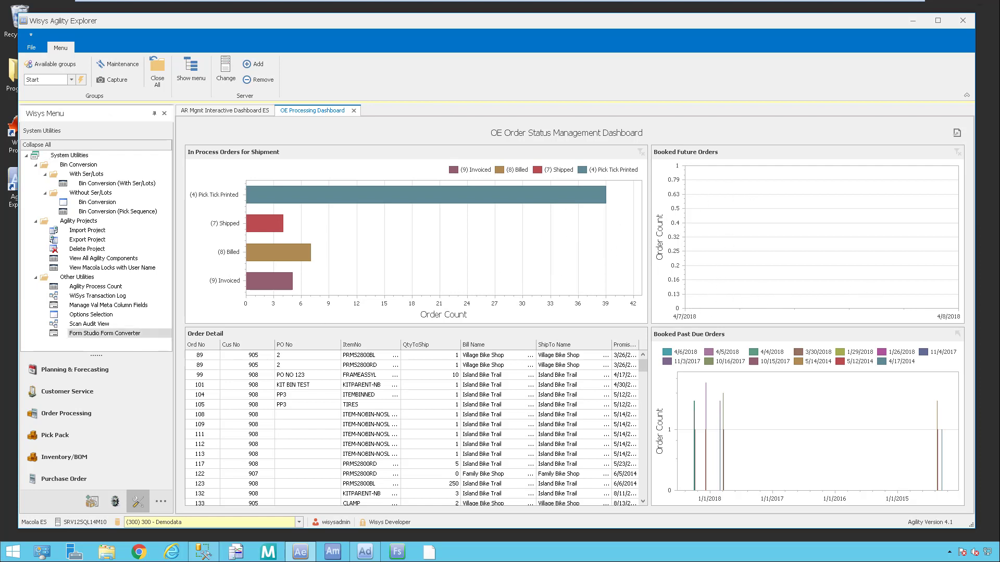
key("Up")
key("Up")
key("Up")
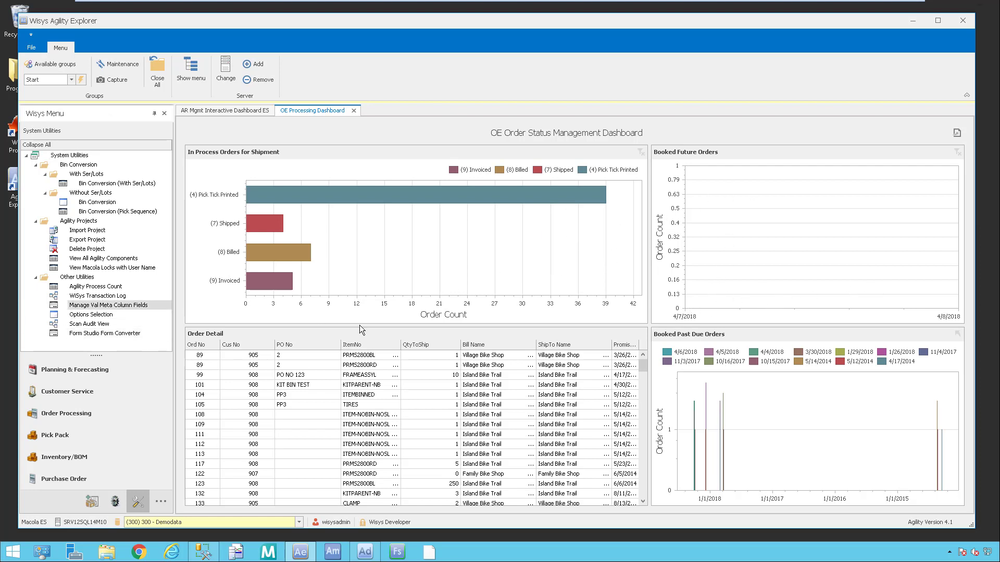
Filter In Process Orders to (7) Shipped, briefly trying (9) Invoiced, and pick Bakers order 308.
left_click(256, 220)
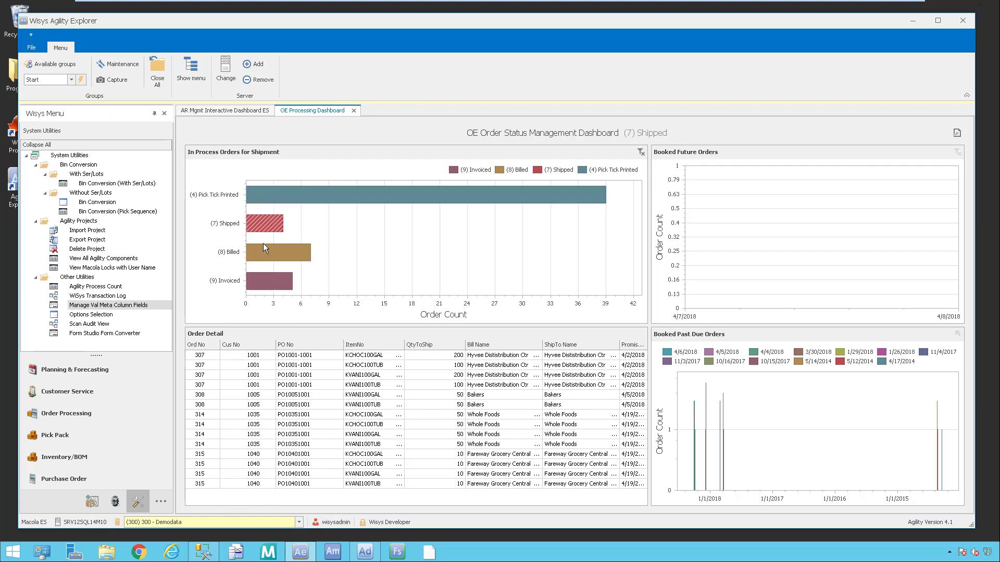
mouse_move(266, 282)
left_click(267, 281)
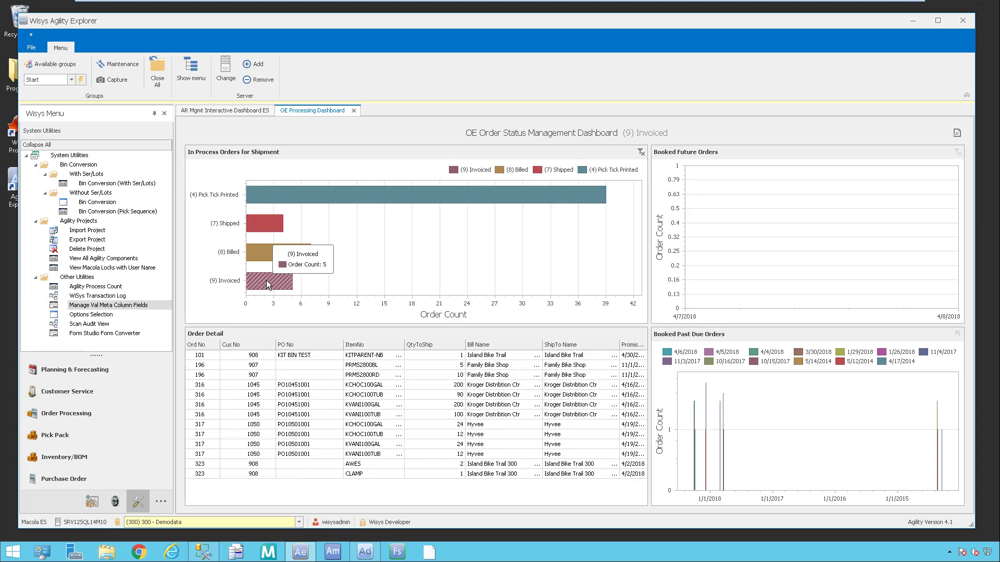
left_click(262, 226)
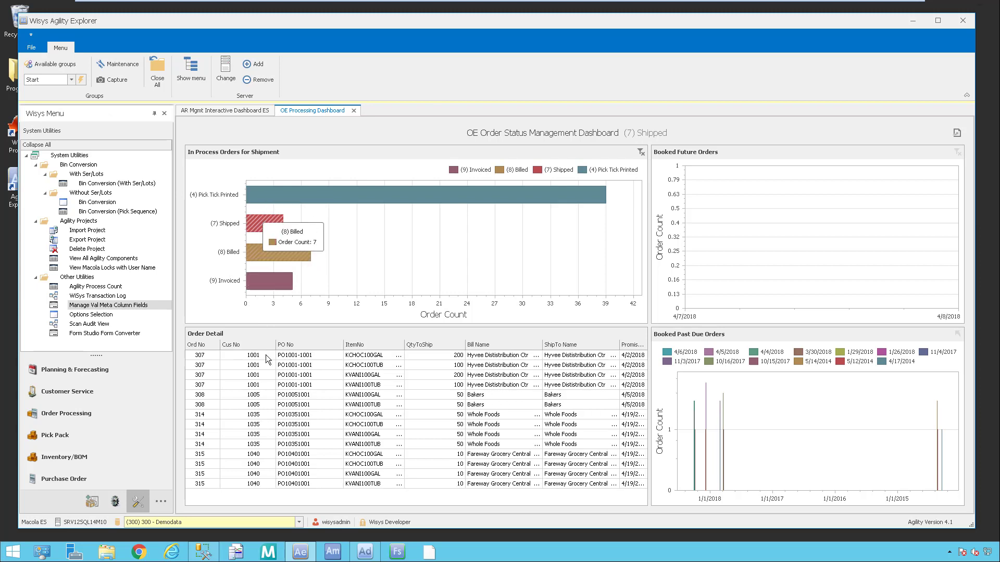
left_click(303, 395)
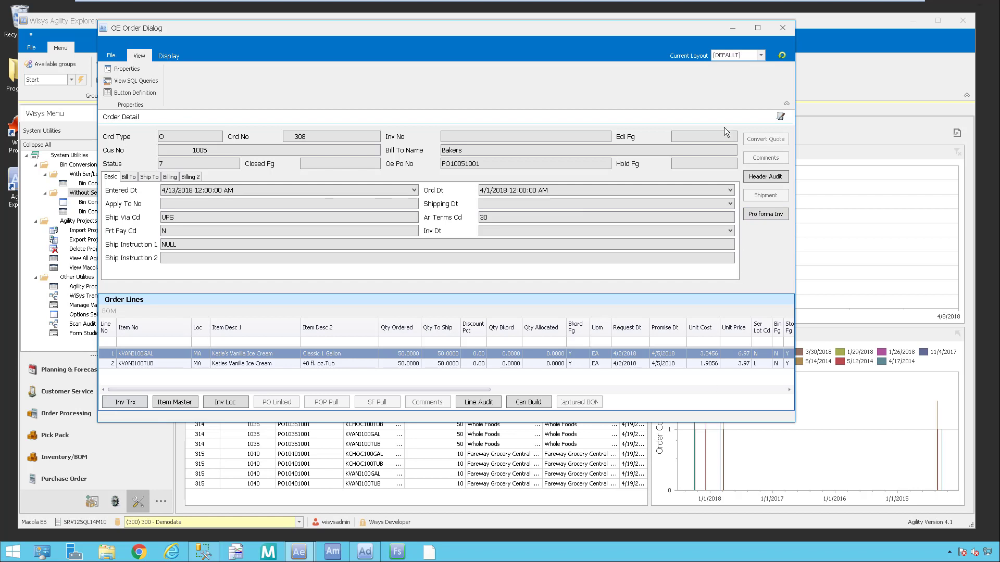
left_click(782, 29)
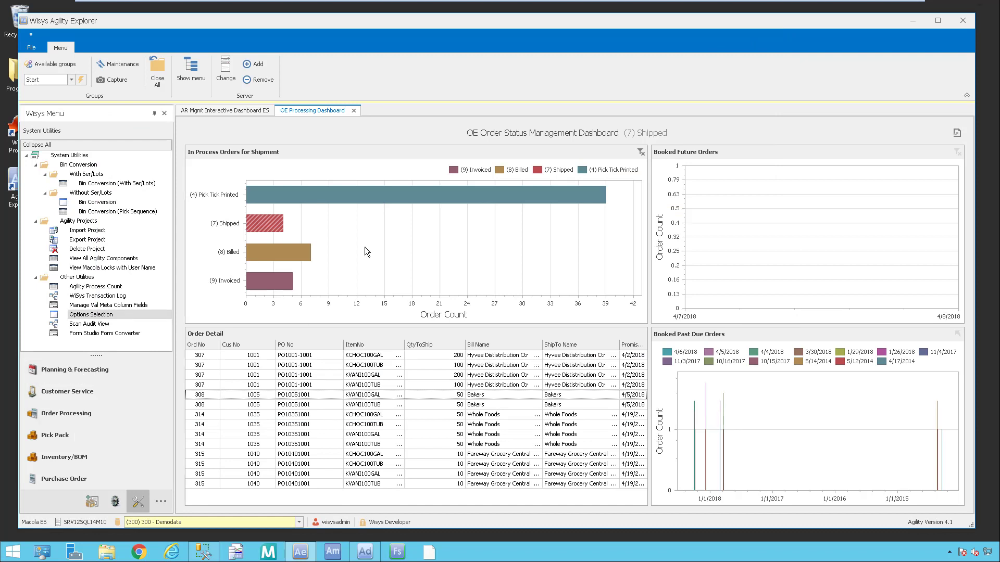
Close the OE Processing Dashboard, reopen it from the Order Processing items, and close it again.
left_click(72, 410)
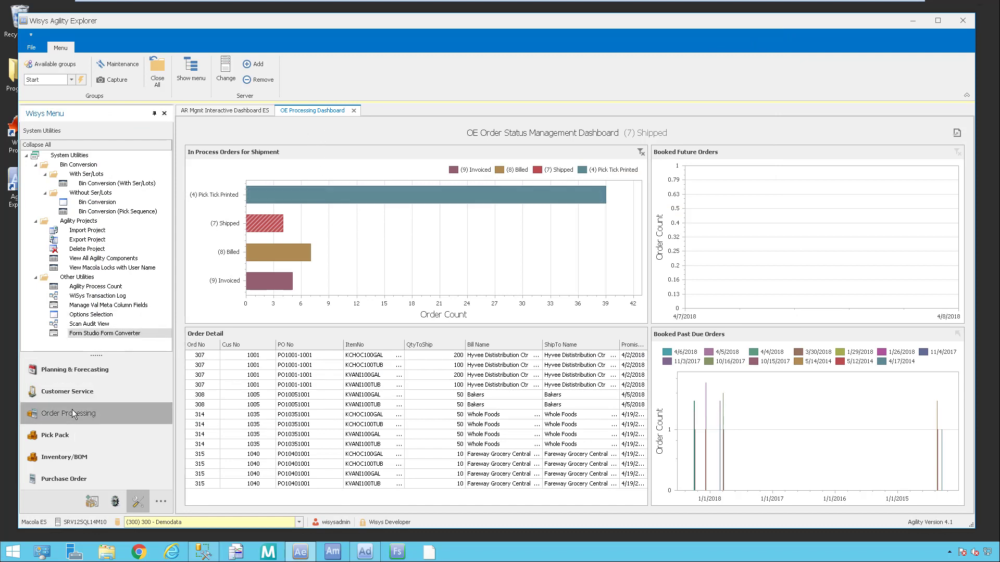
scroll(167, 224, "down", 5)
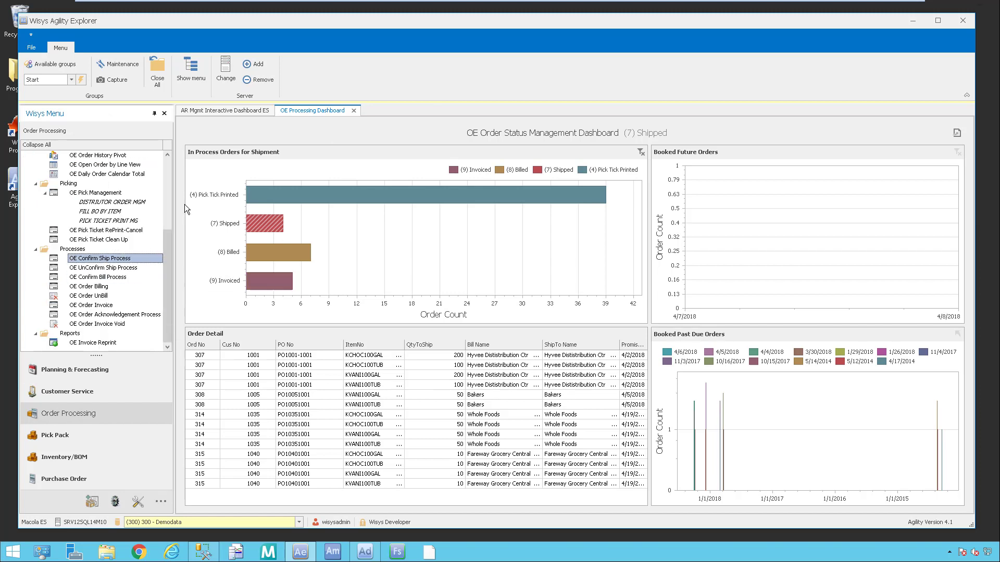
scroll(167, 236, "up", 5)
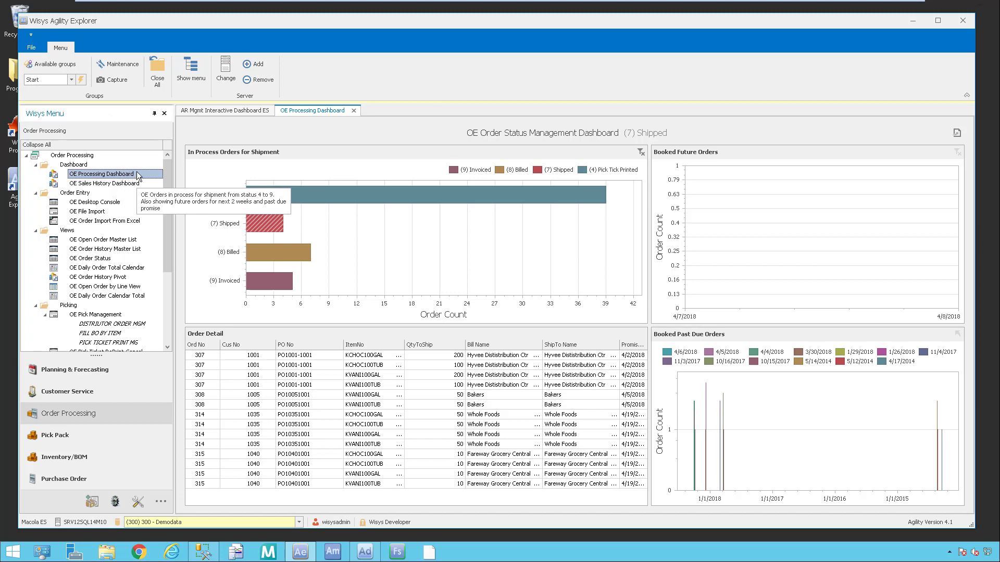
key("Left")
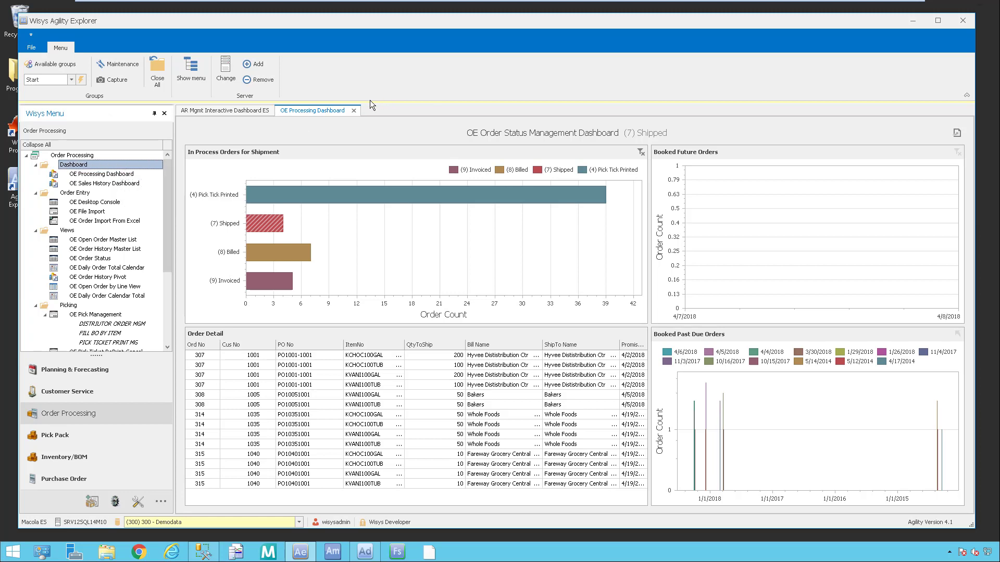
left_click(354, 110)
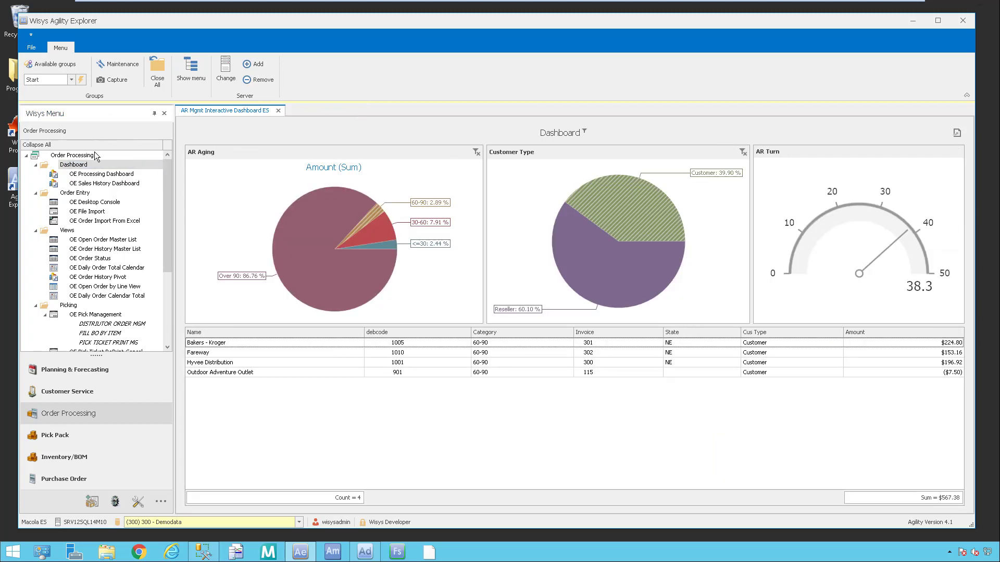
double_click(102, 175)
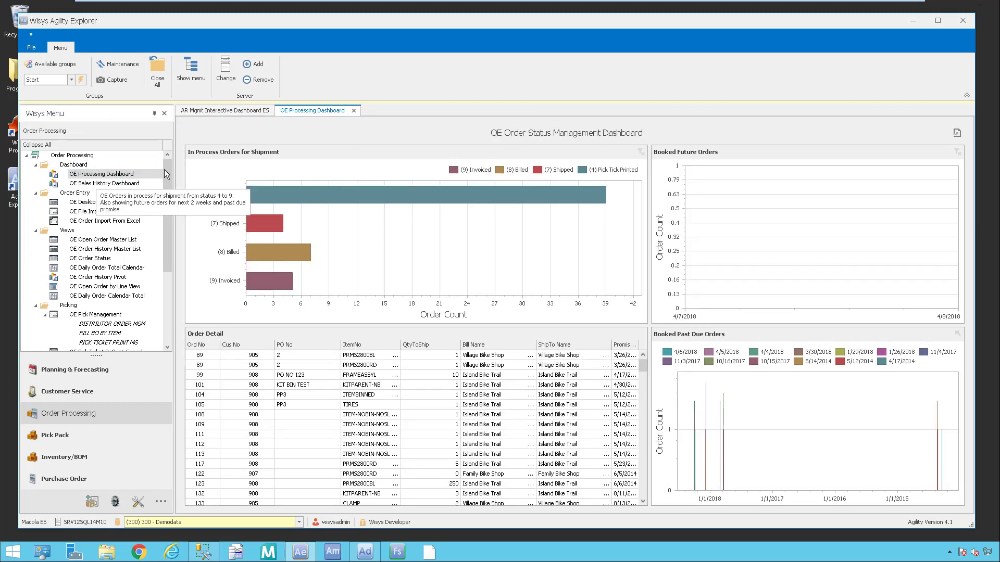
left_click(353, 110)
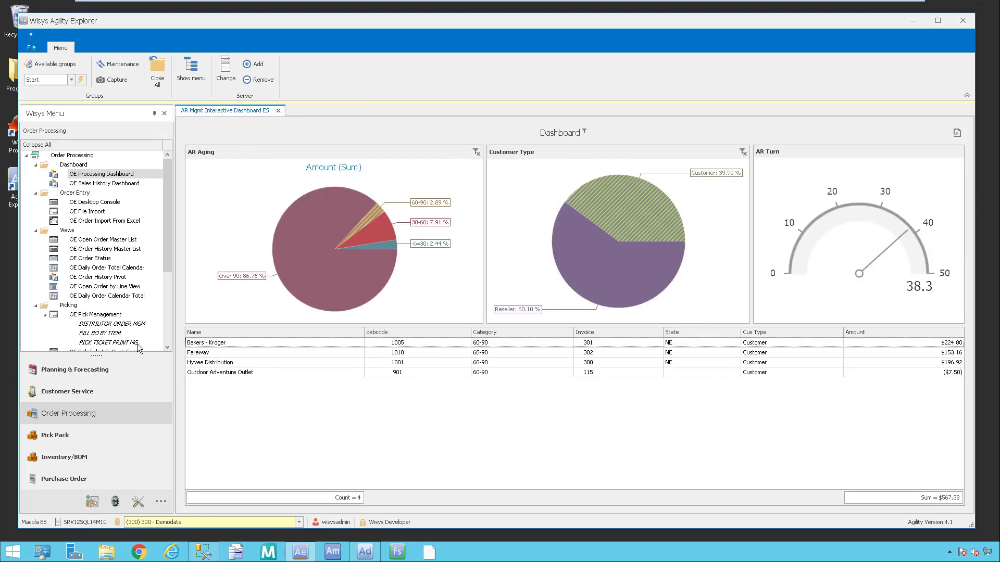
Show the Planning & Forecasting items and close the AR Mgmt Interactive Dashboard ES.
scroll(156, 307, "down", 4)
left_click(101, 368)
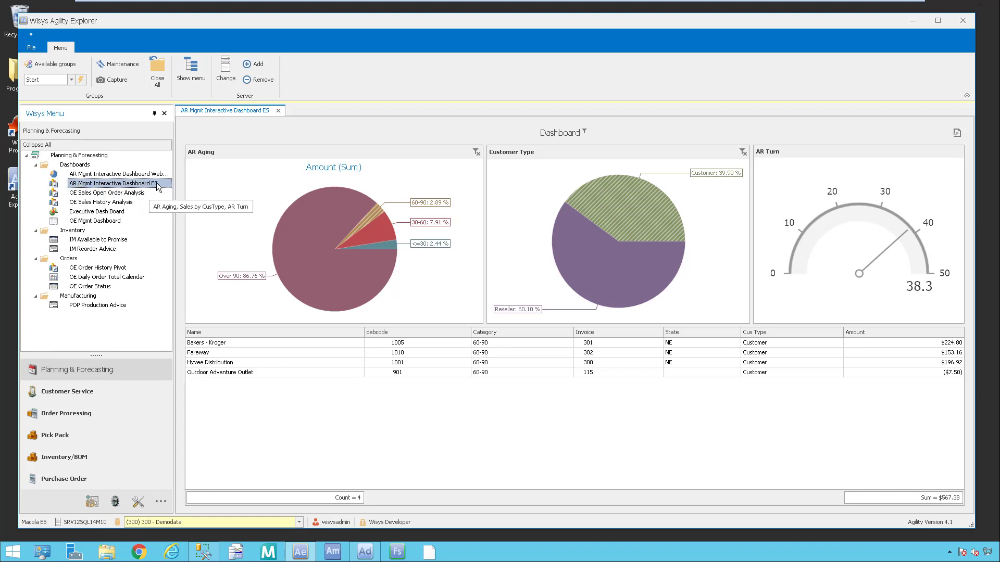
left_click(278, 111)
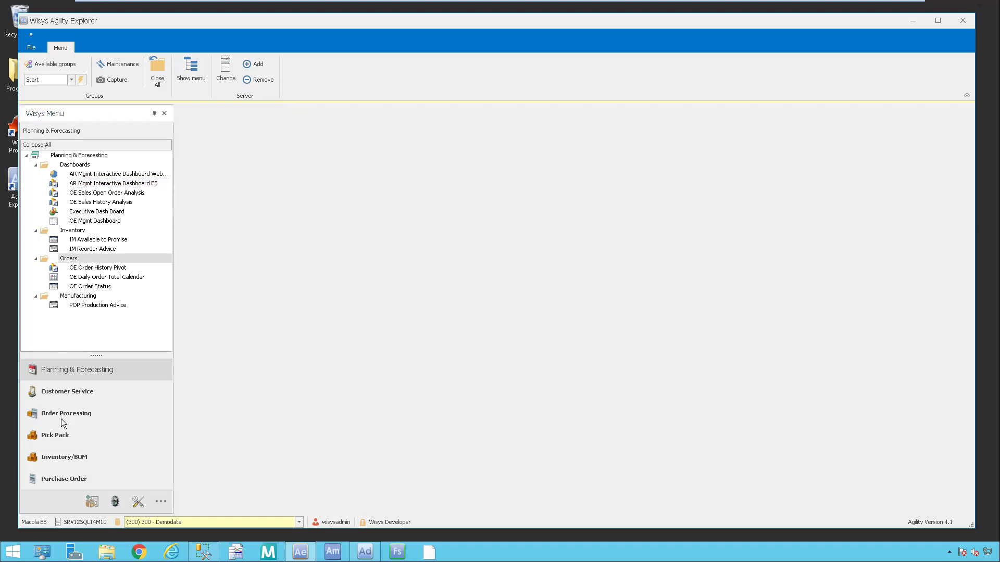
Open the OE Sales History Dashboard from the Order Processing items.
left_click(76, 414)
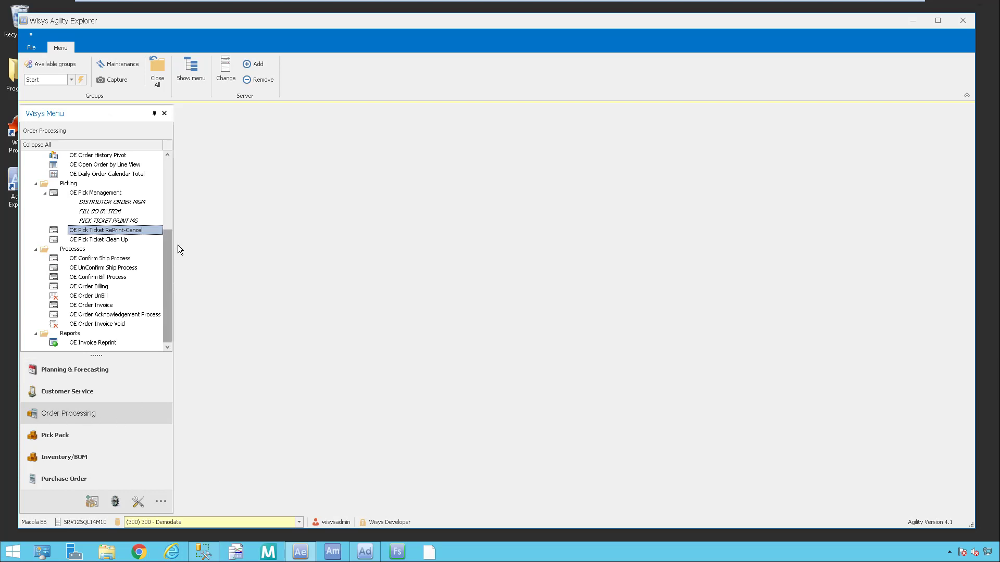
scroll(176, 259, "up", 5)
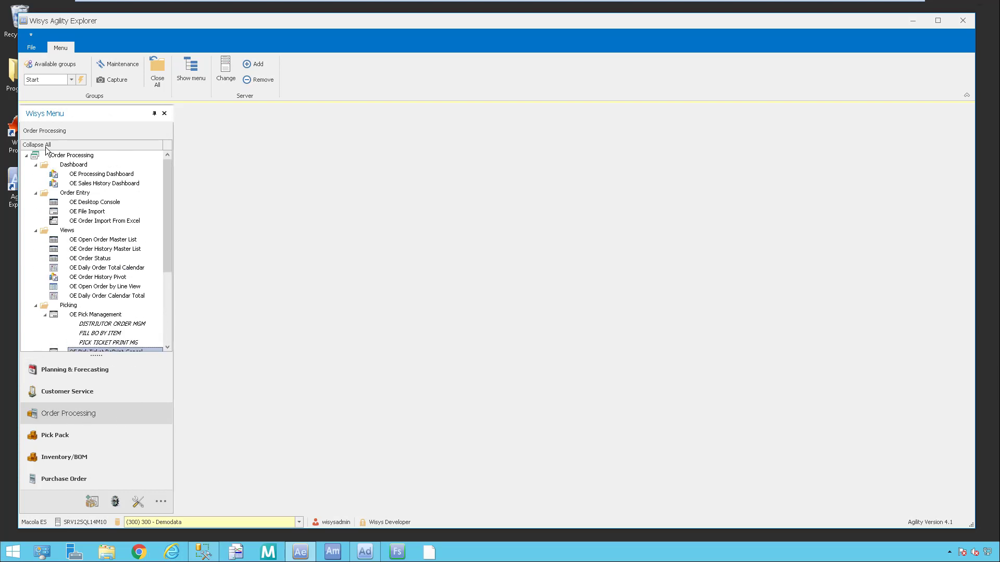
left_click(133, 183)
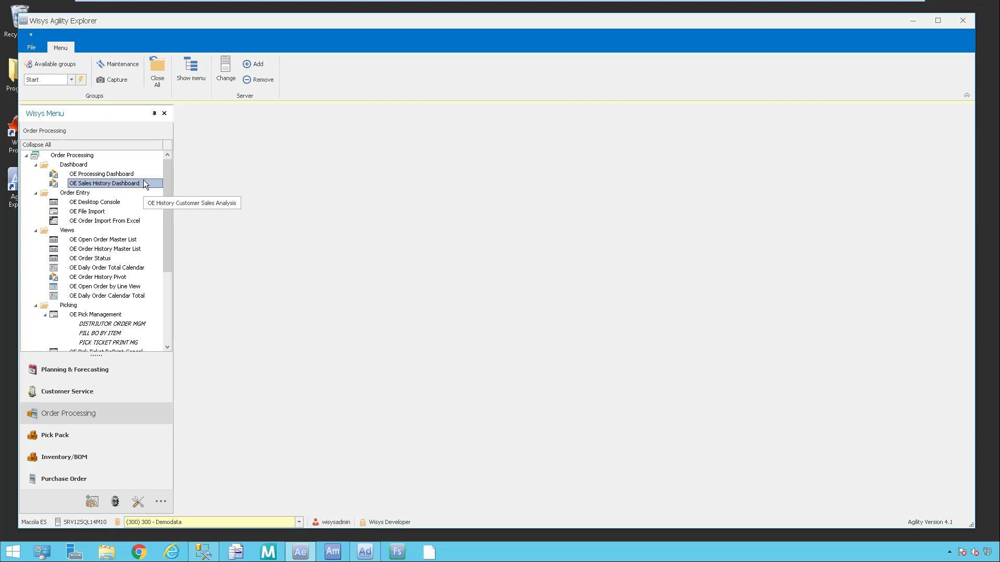
double_click(143, 180)
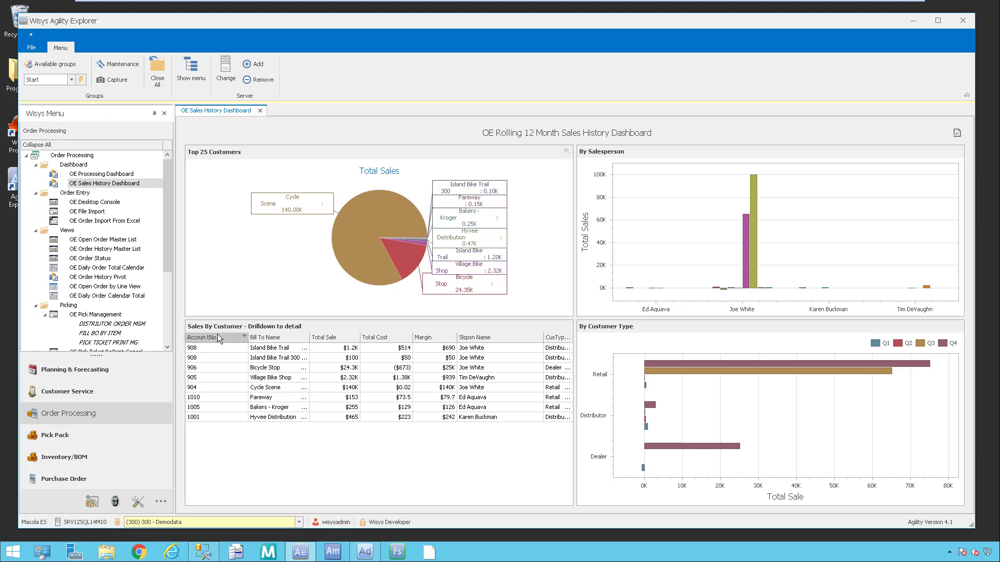
Review the Village Bike Shop and Fareway customer rows, then close the dashboard.
left_click(270, 378)
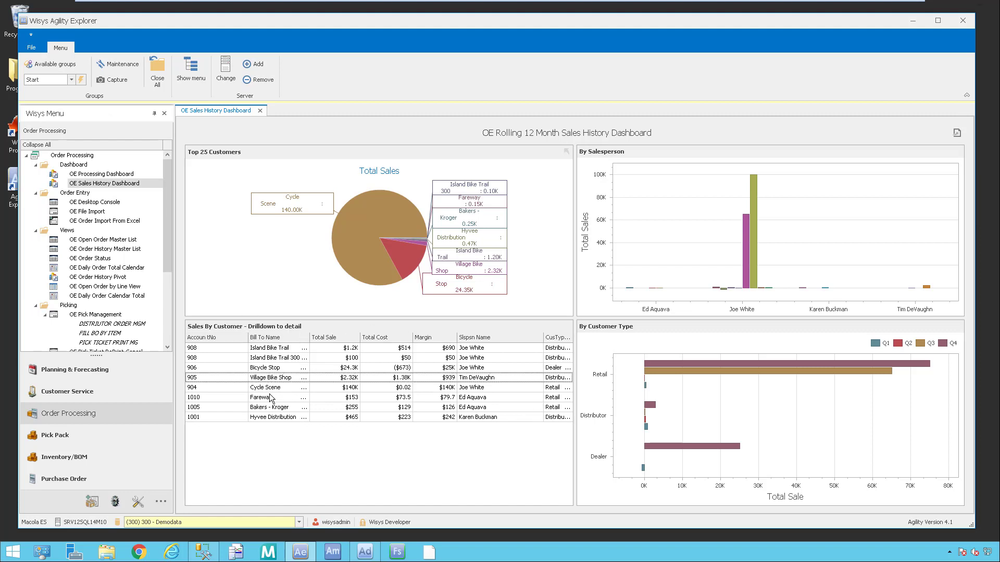
left_click(271, 399)
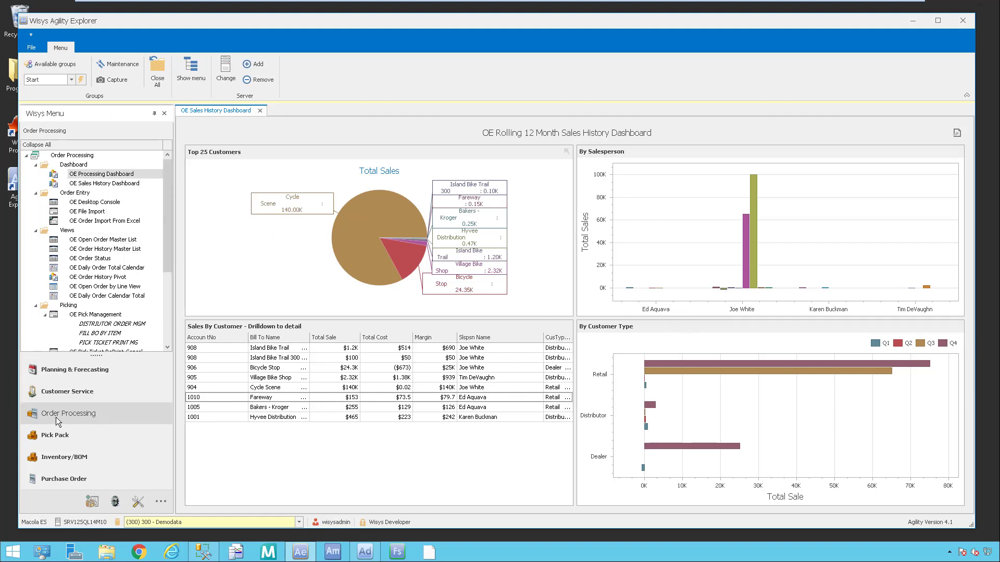
left_click(261, 112)
Open OE Sales Open Order Analysis from the Planning & Forecasting Dashboards folder.
scroll(113, 346, "down", 4)
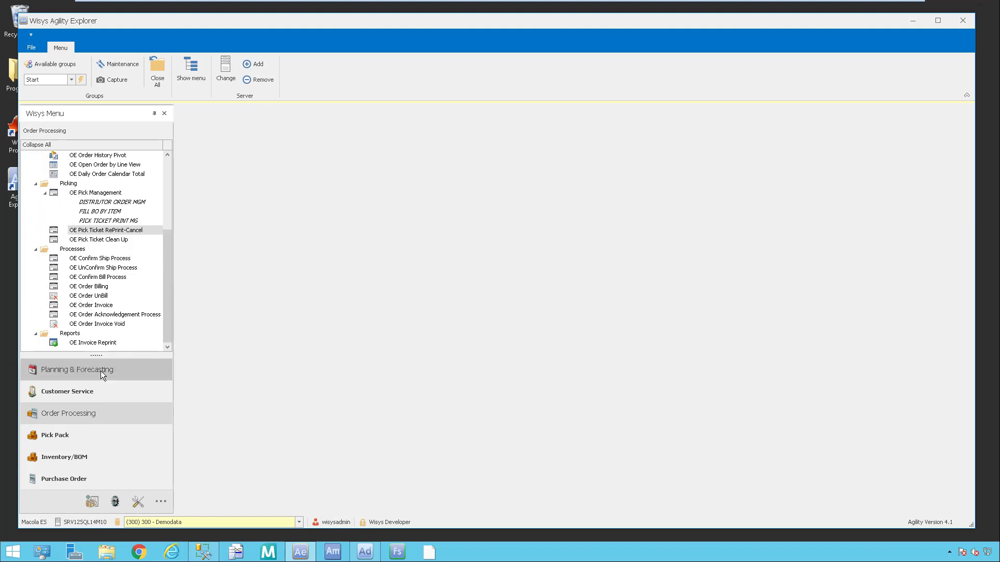
left_click(101, 371)
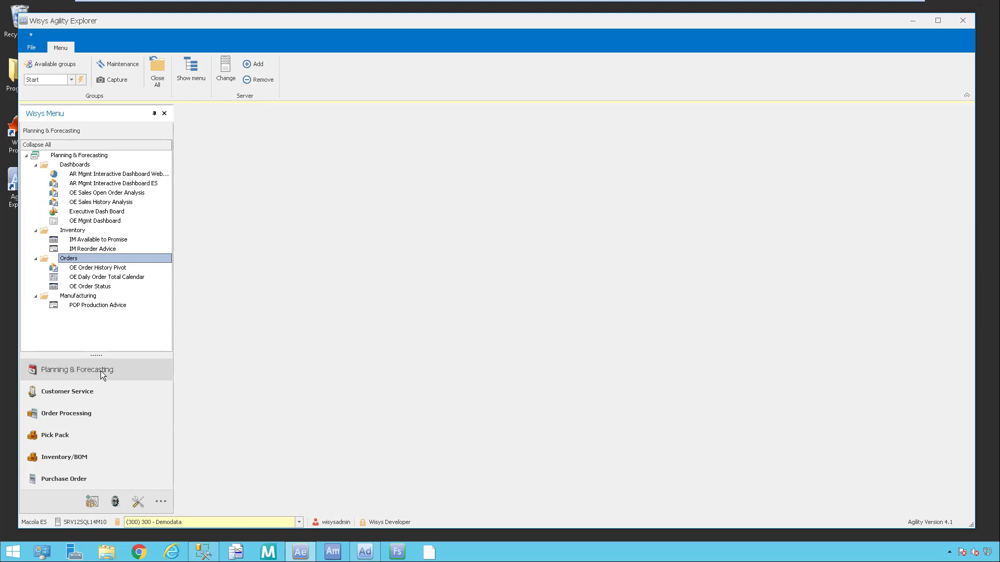
left_click(85, 165)
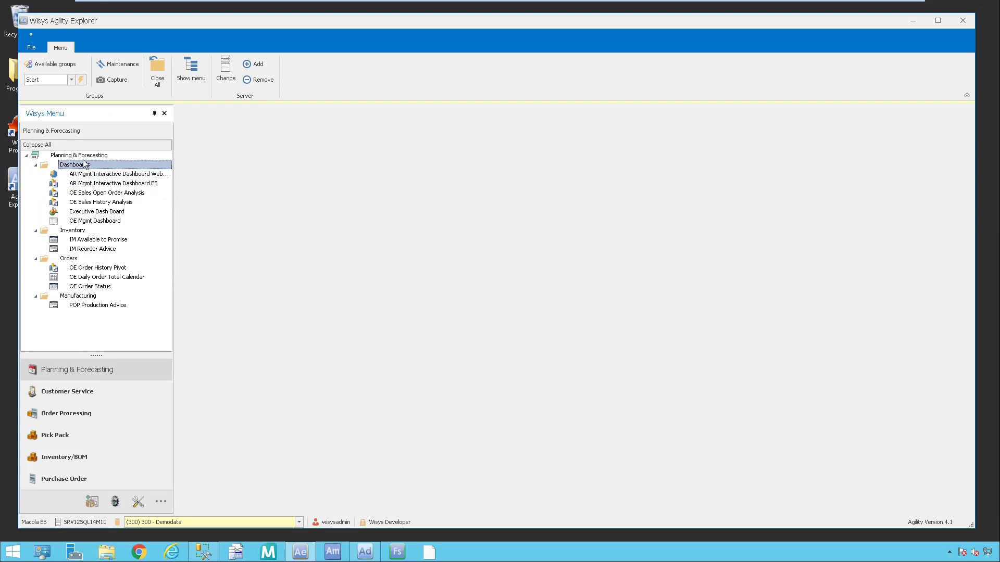
left_click(134, 193)
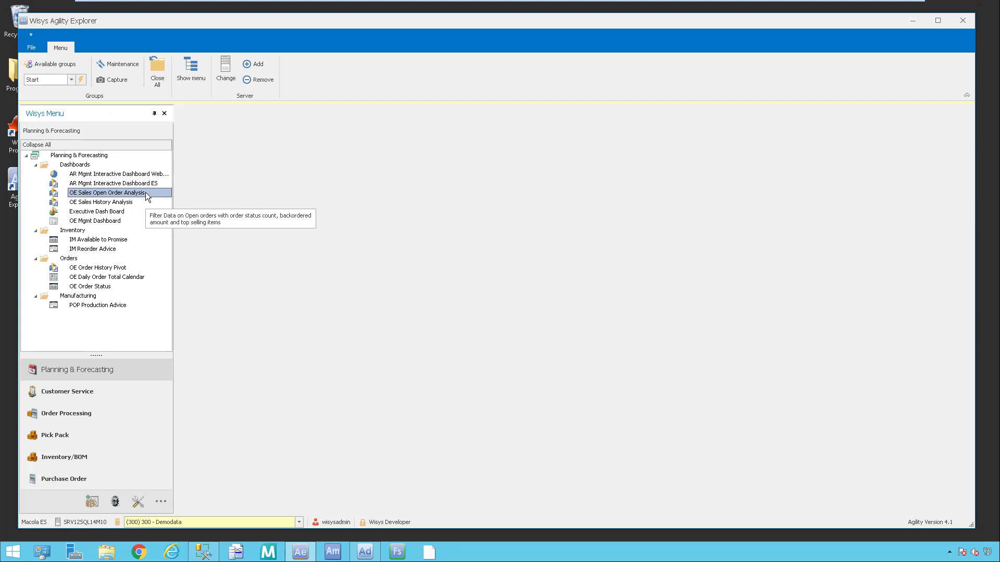
double_click(145, 193)
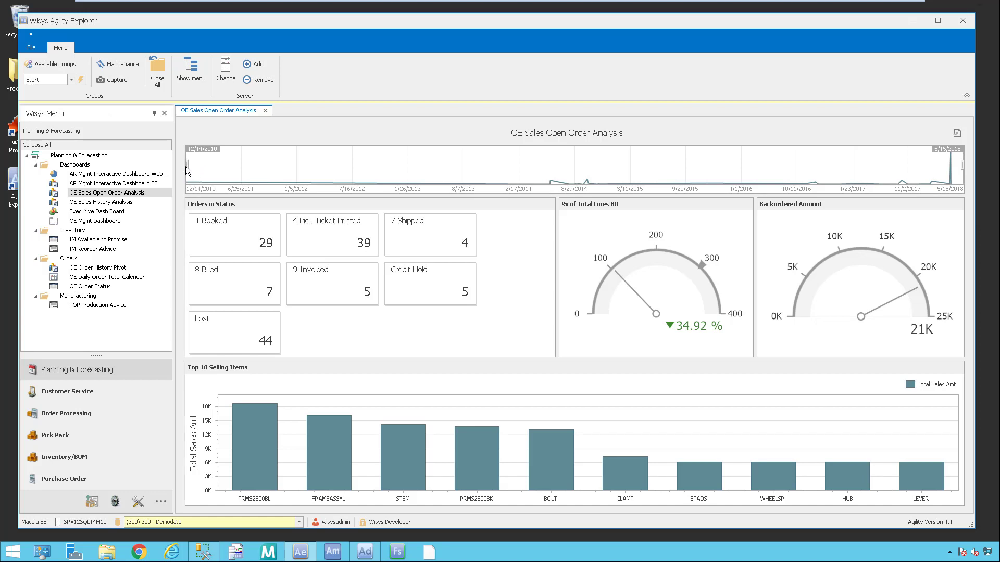
Drag the timeline range handles to span 3/1/2014 through 6/10/2015.
left_click_drag(287, 172, 524, 176)
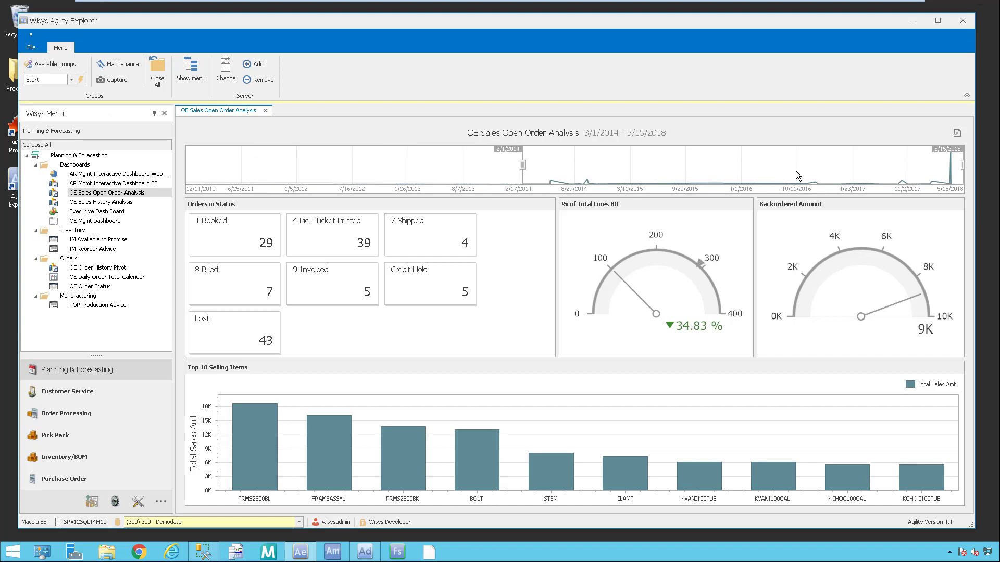
left_click_drag(961, 165, 655, 169)
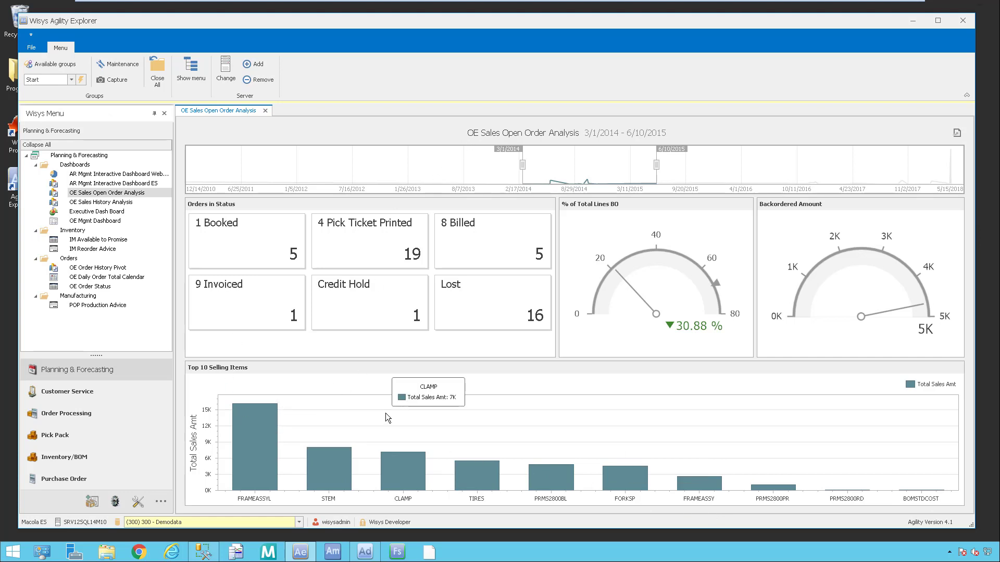
double_click(262, 251)
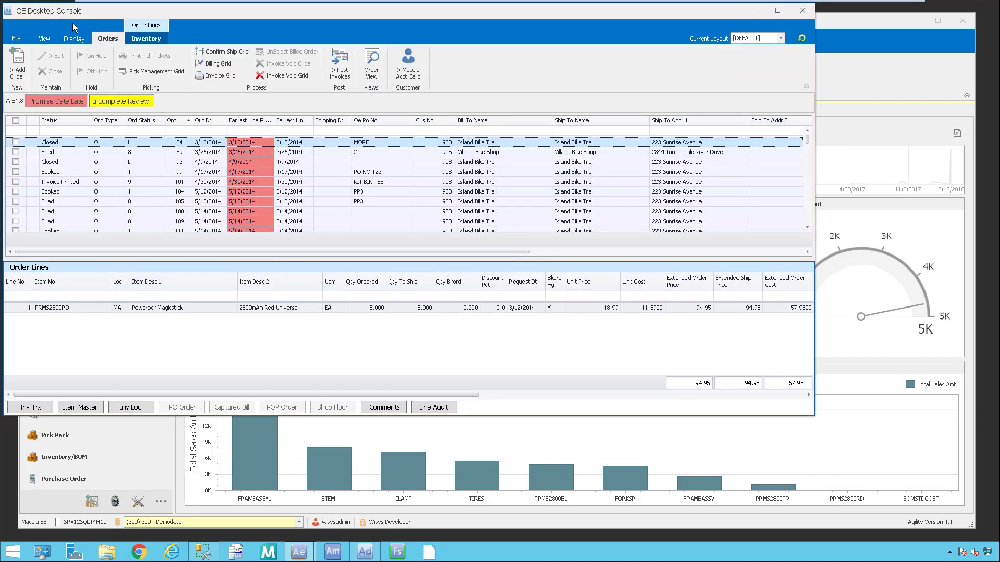
left_click_drag(348, 11, 415, 46)
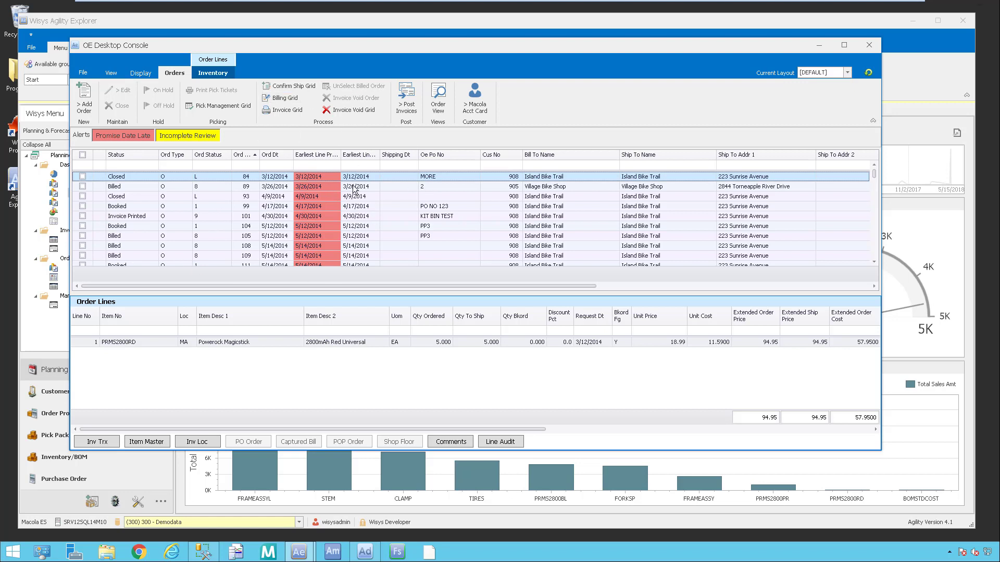
left_click(234, 223)
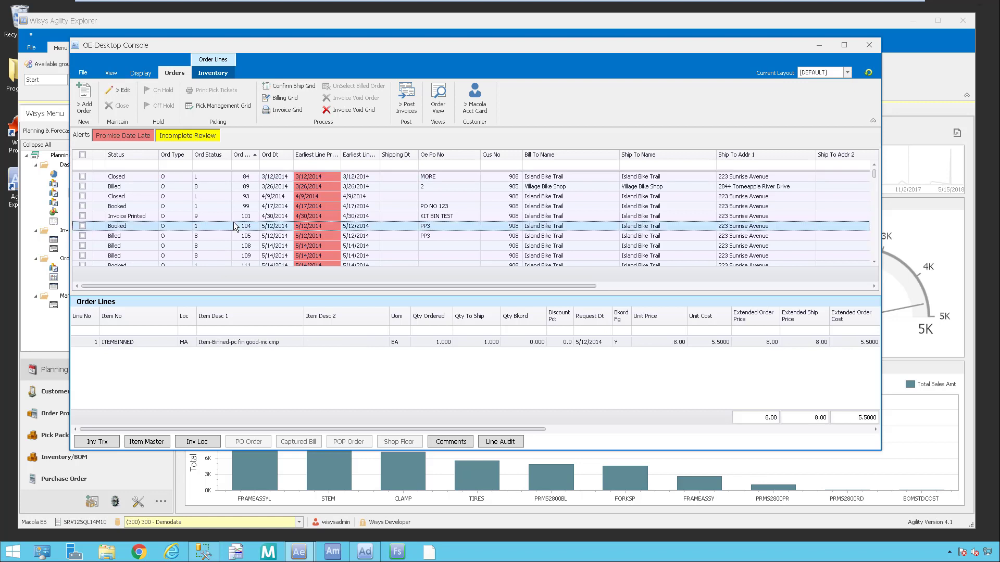
left_click(252, 237)
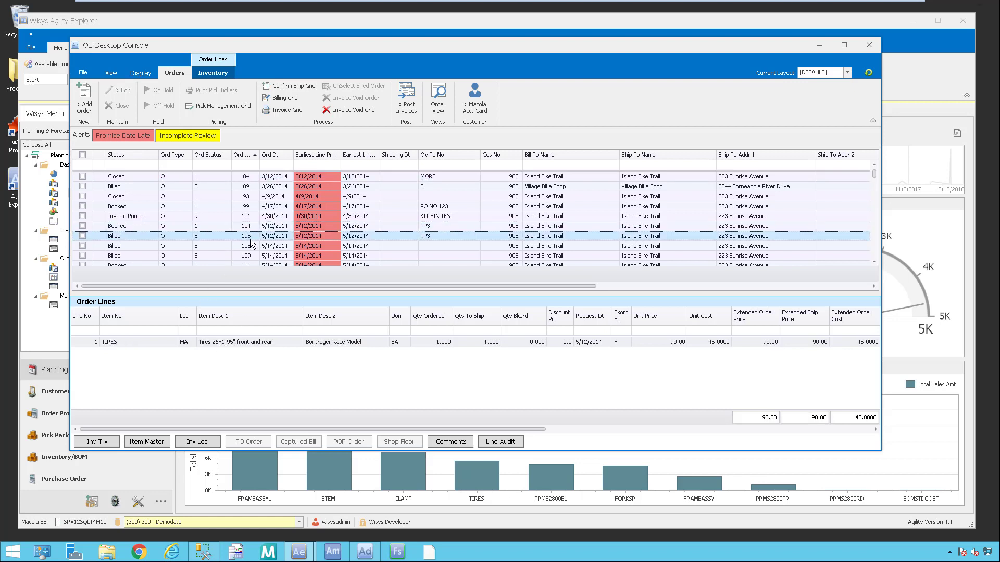
left_click(251, 246)
left_click(246, 255)
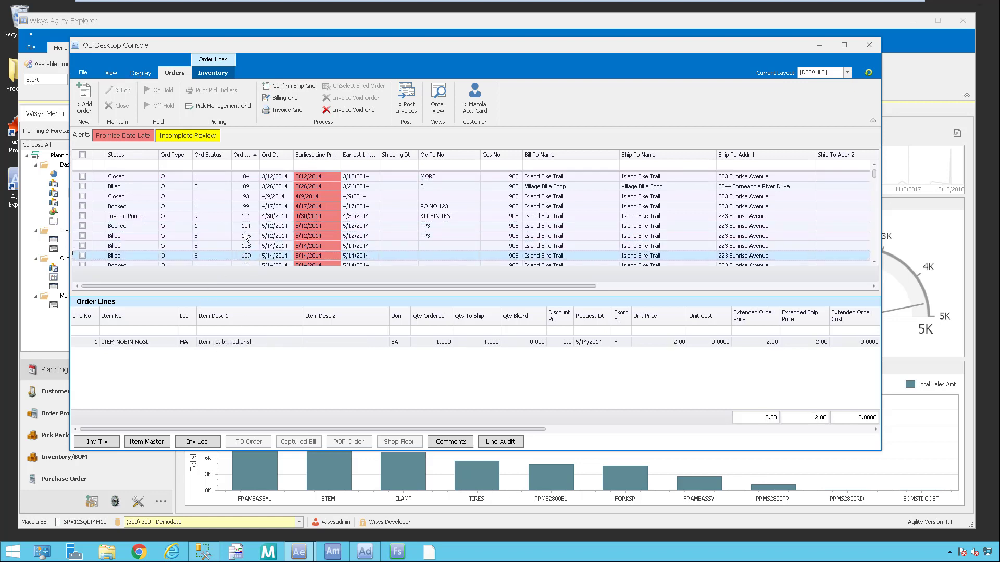
left_click(248, 236)
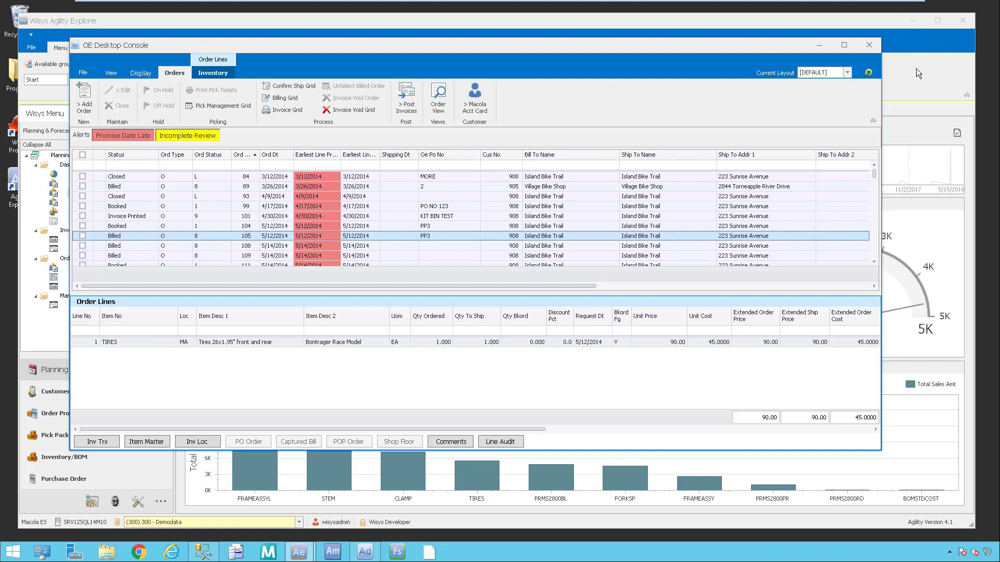
left_click(873, 47)
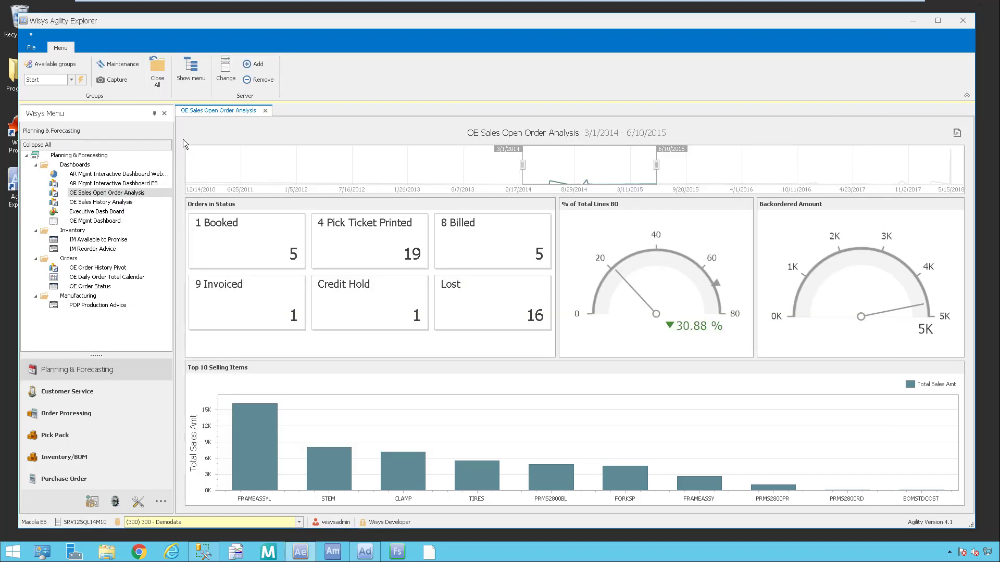